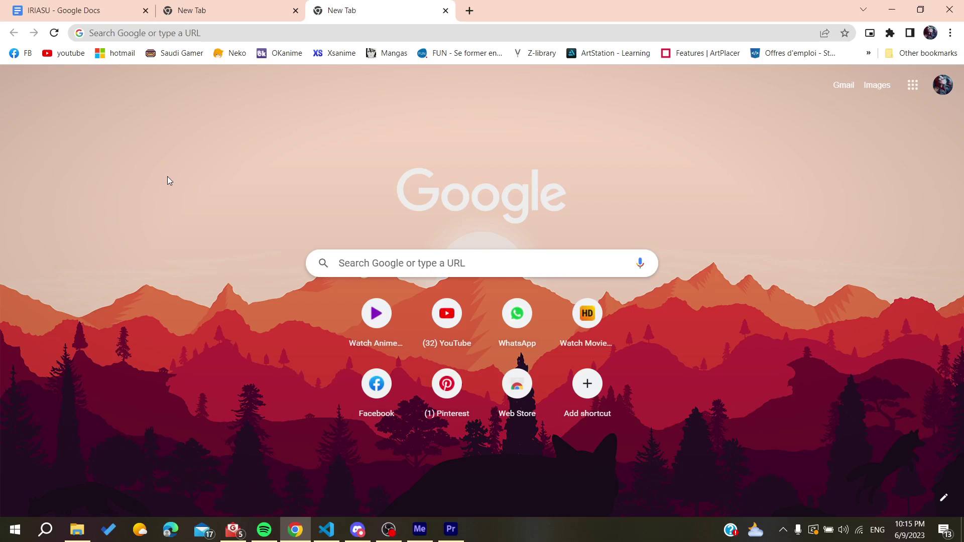
- Search Google for 'figma' from the Chrome address bar
left_click(130, 32)
type("figma")
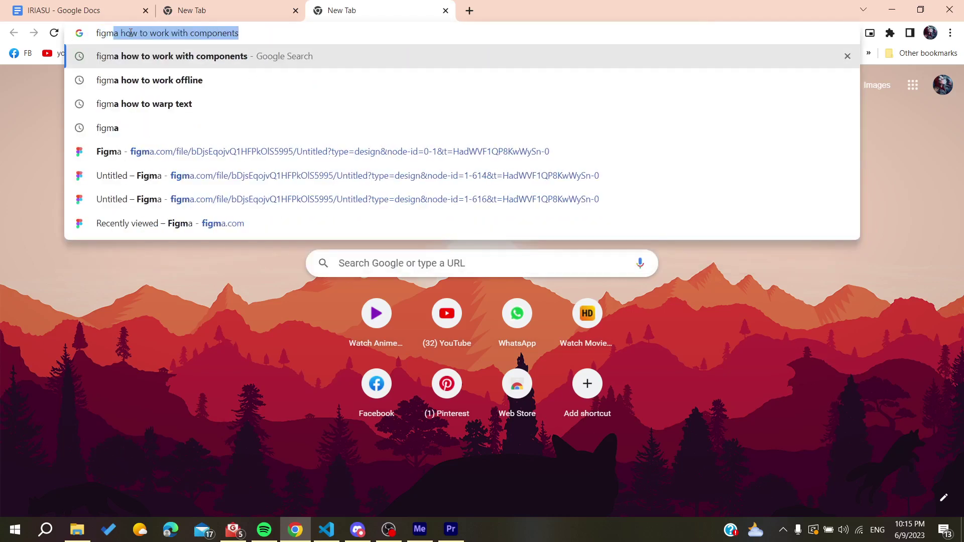
key("BackSpace")
key("Return")
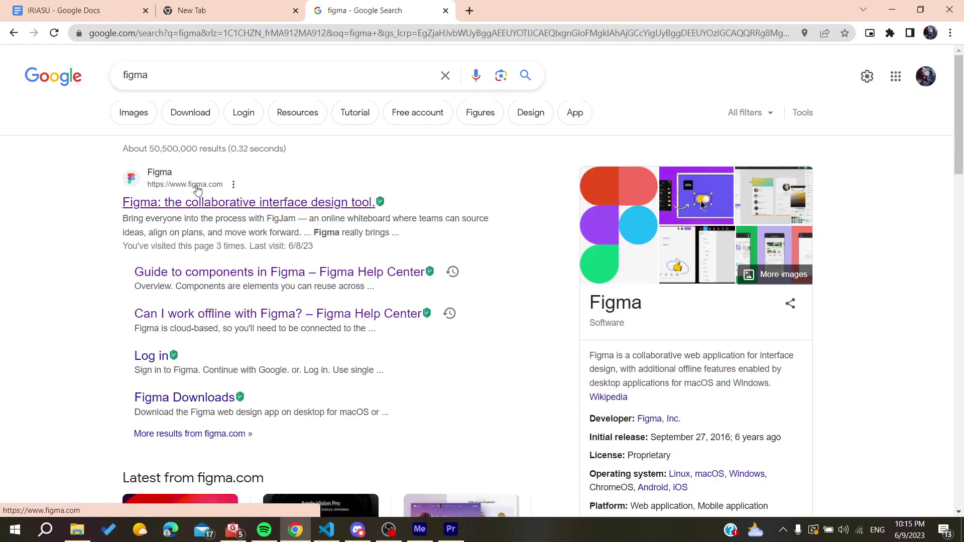
- Open the Figma site from the top result, then log out and sign back in with Google
left_click(185, 208)
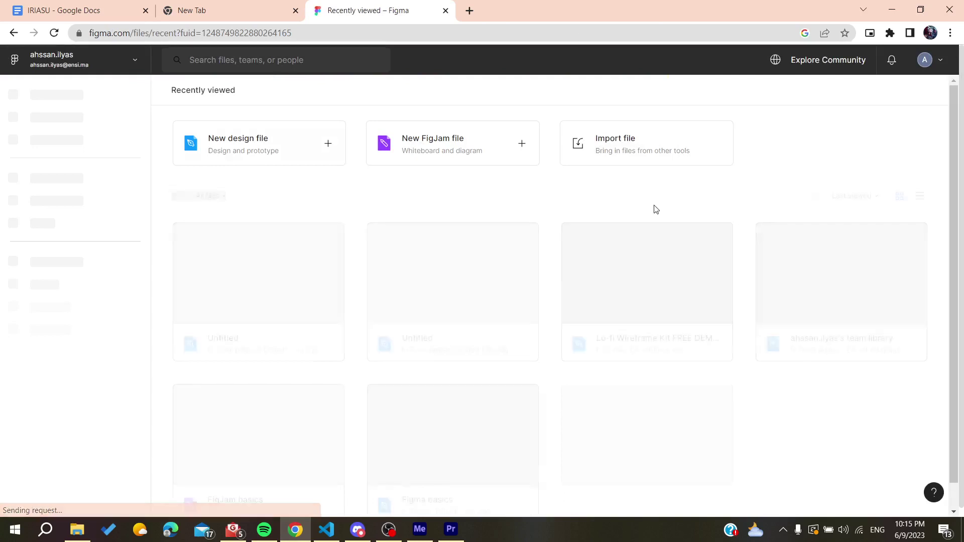
left_click(926, 59)
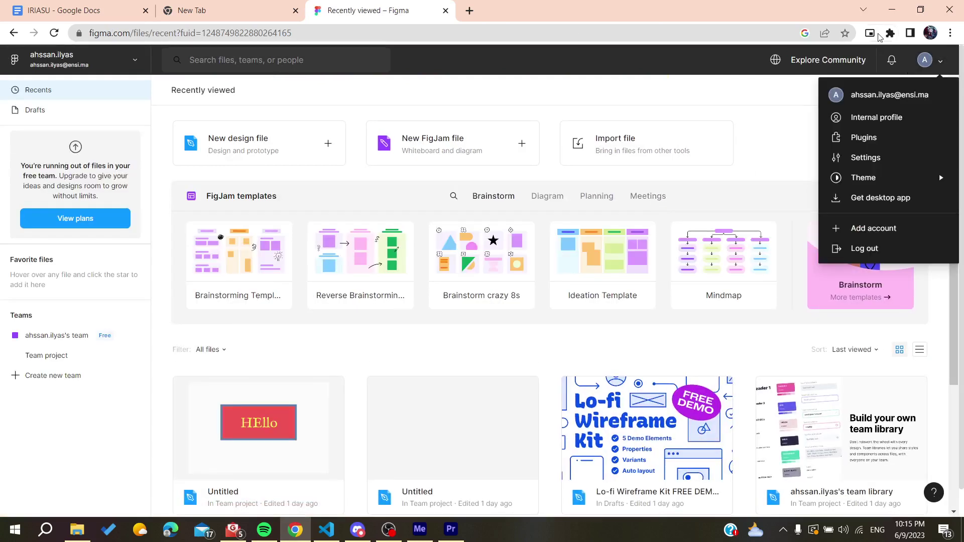
left_click(857, 248)
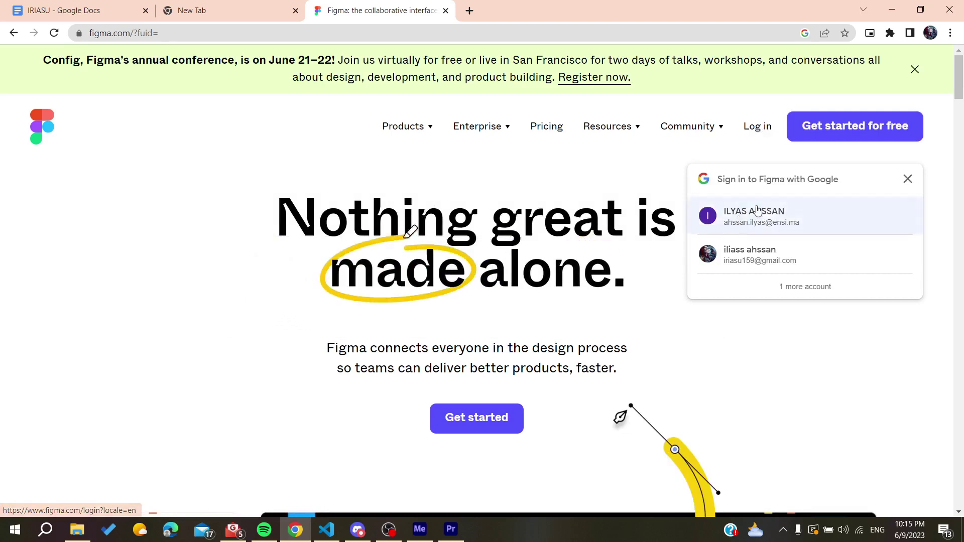
left_click(751, 219)
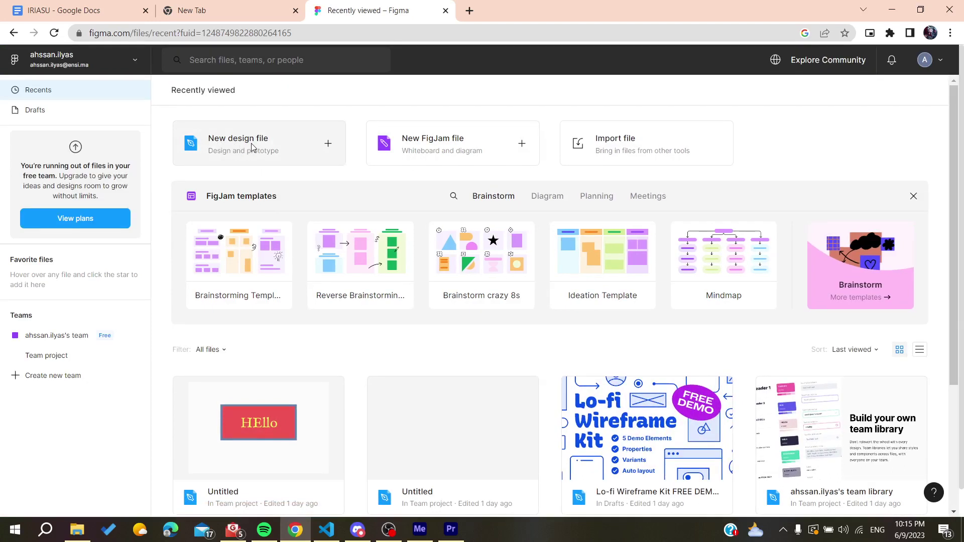
- Create a new design file from the Recently viewed page
left_click(253, 148)
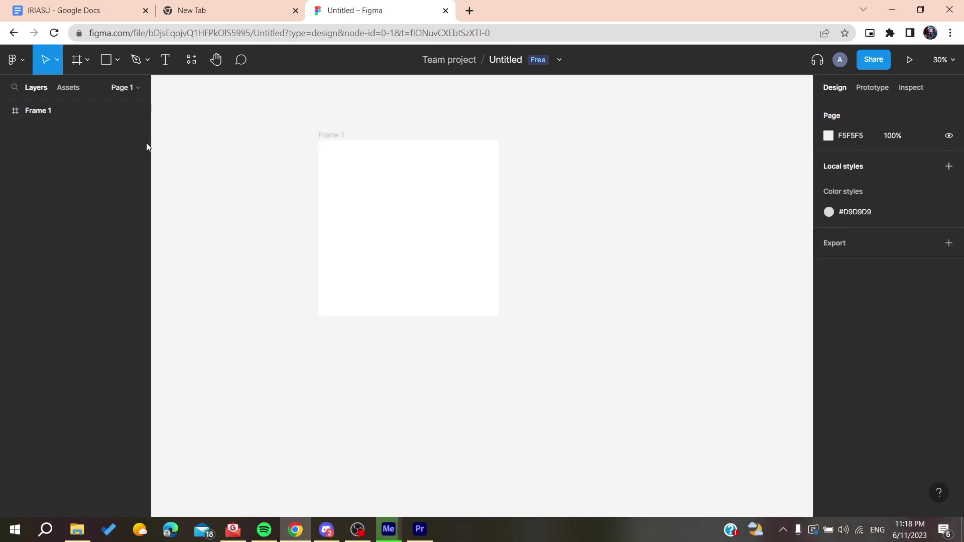
- Find the To Path plugin under Plugins > Find more plugins and run it
right_click(270, 179)
mouse_move(289, 285)
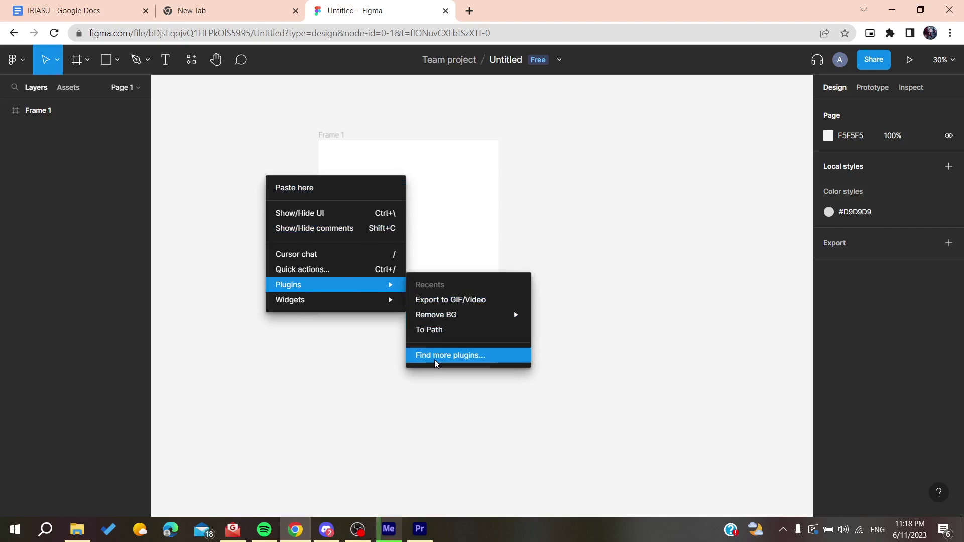
left_click(435, 356)
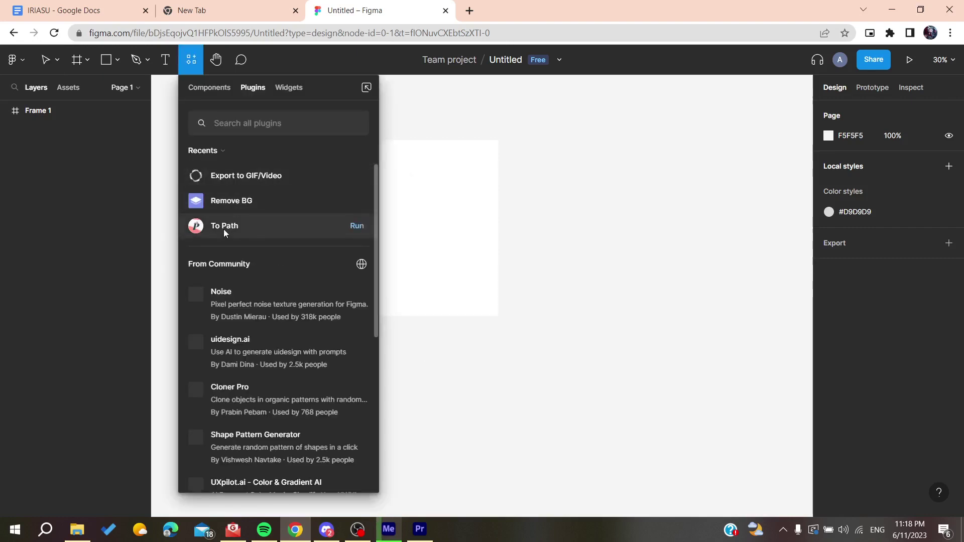
left_click(229, 125)
type("to pa")
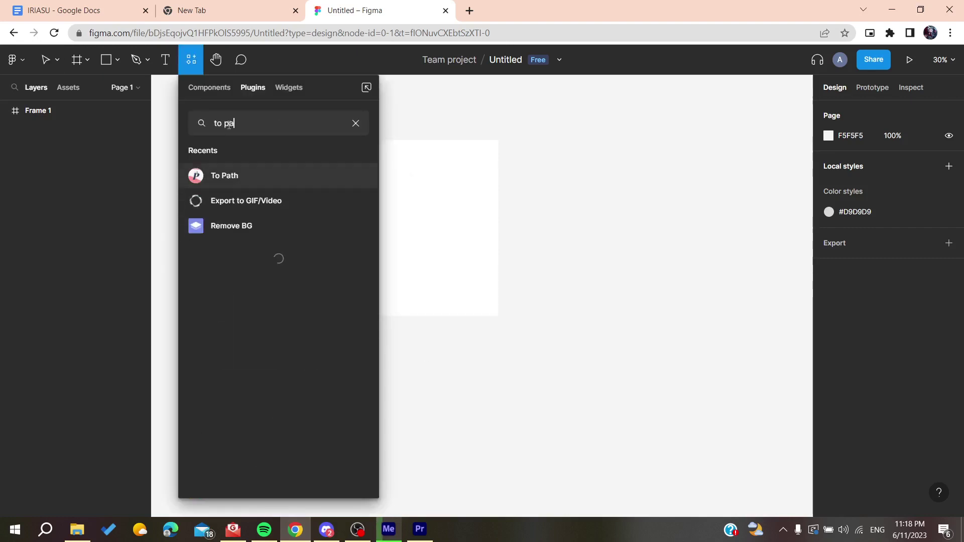
type("th")
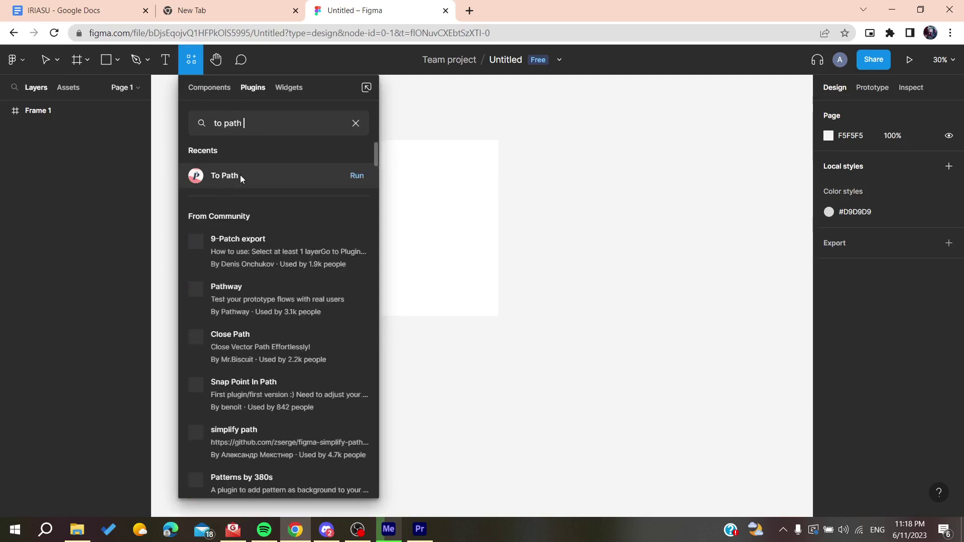
left_click(360, 180)
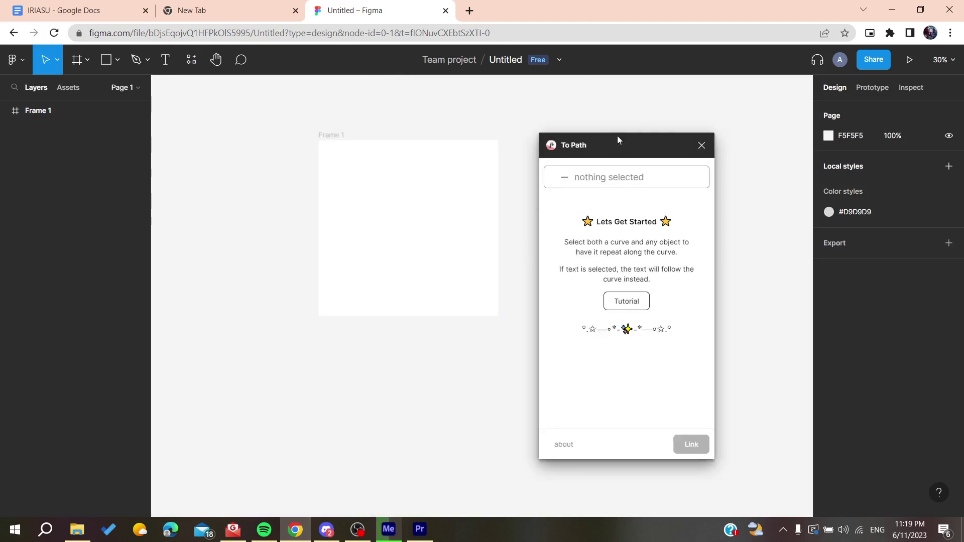
- Move the To Path window aside and add a 'Hello' text layer in Frame 1
left_click_drag(618, 140, 649, 130)
left_click(494, 158)
left_click(370, 106)
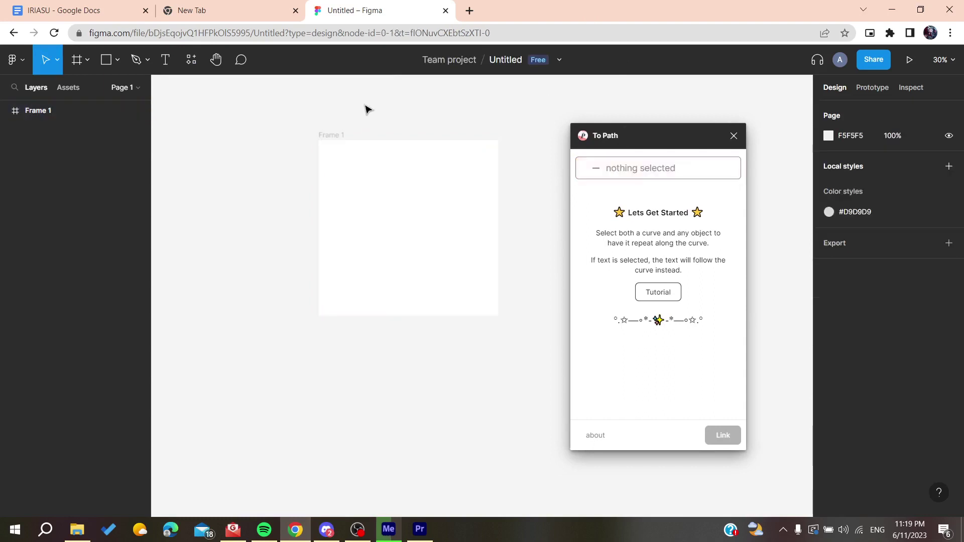
left_click(170, 61)
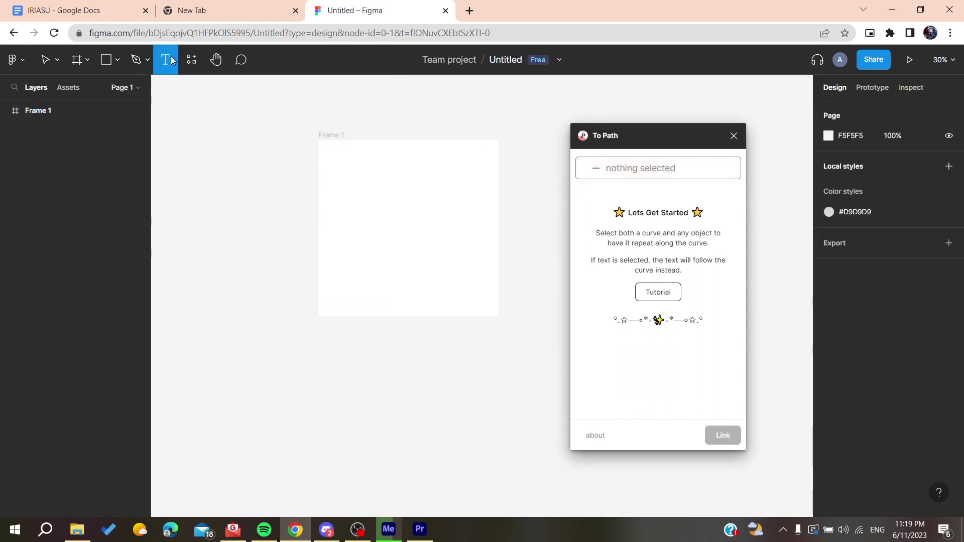
left_click_drag(342, 157, 438, 194)
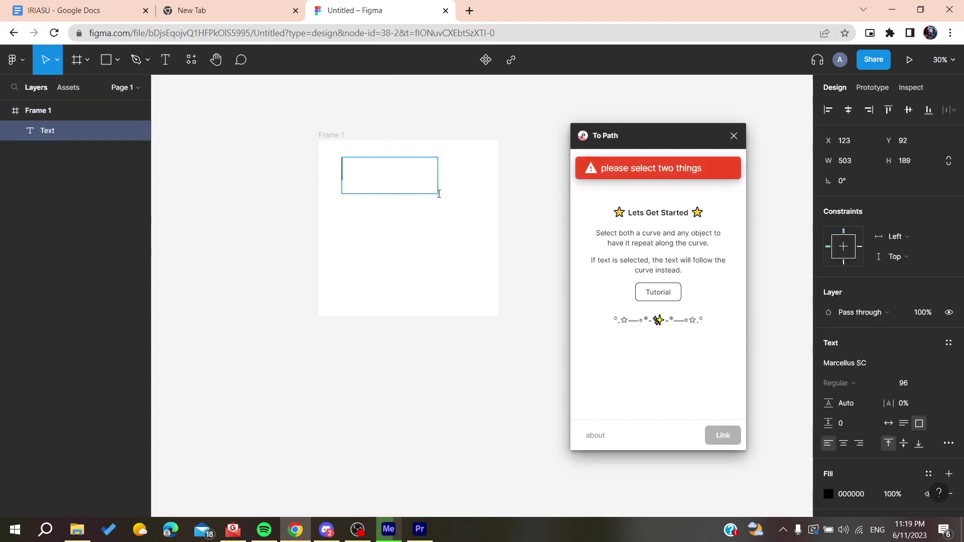
type("Hello")
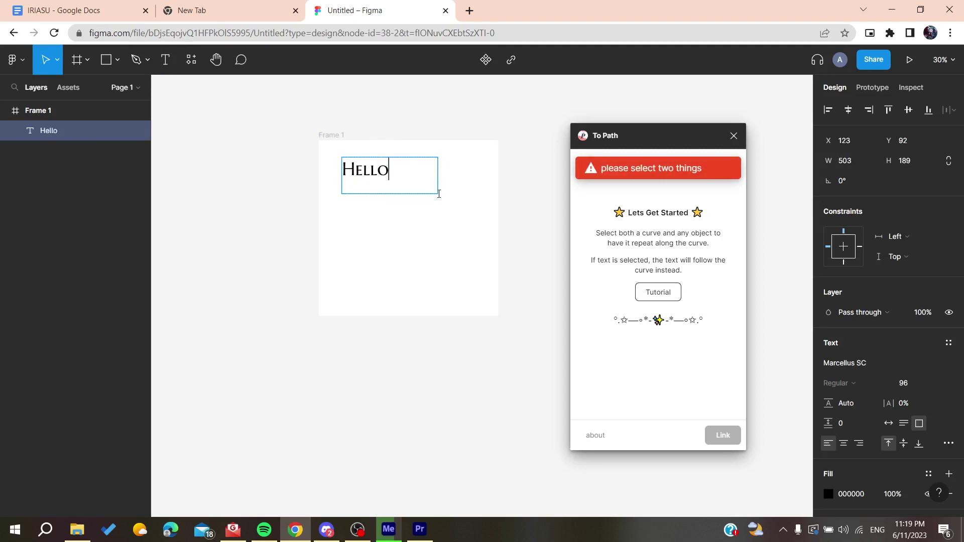
key("Escape")
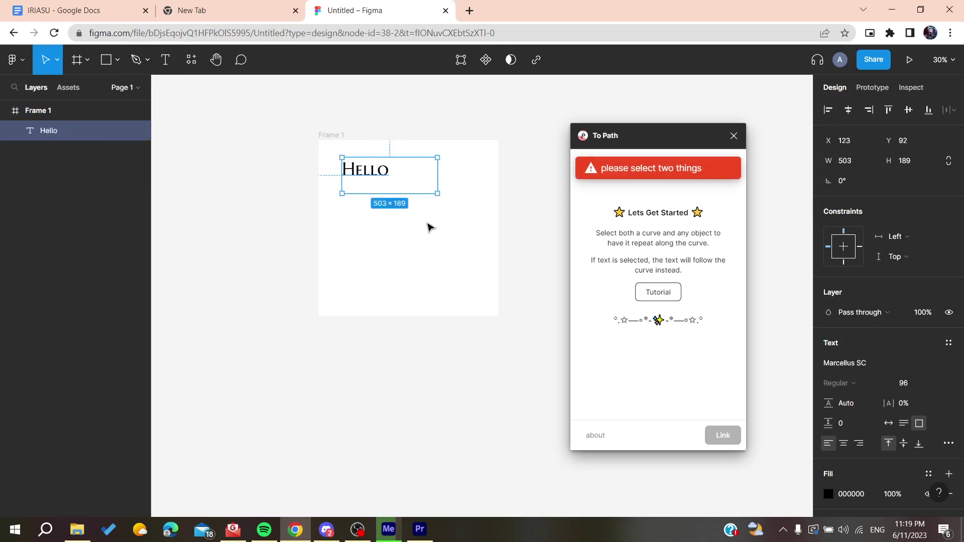
left_click(409, 233)
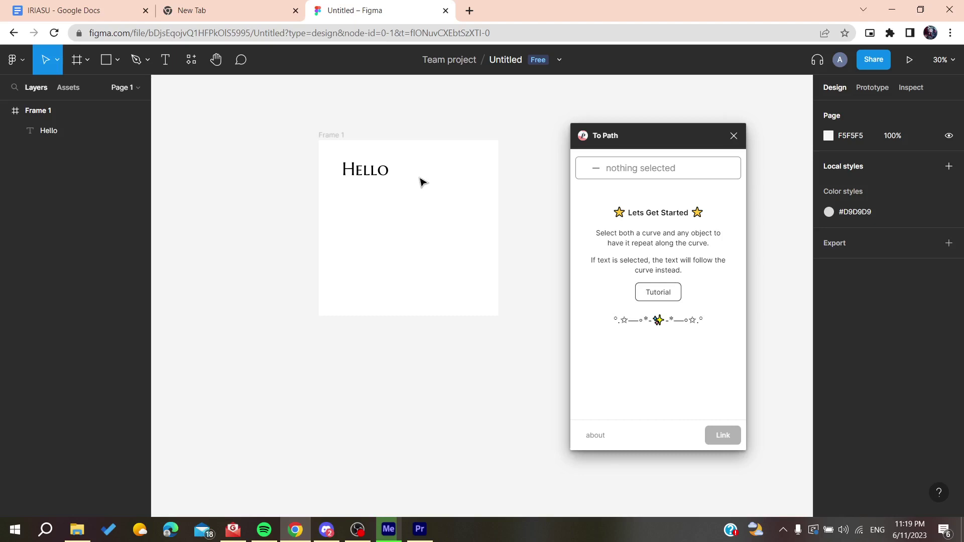
- Draw a three-point curved vector below Hello with the Pen tool and nudge it up
left_click(147, 60)
left_click(169, 91)
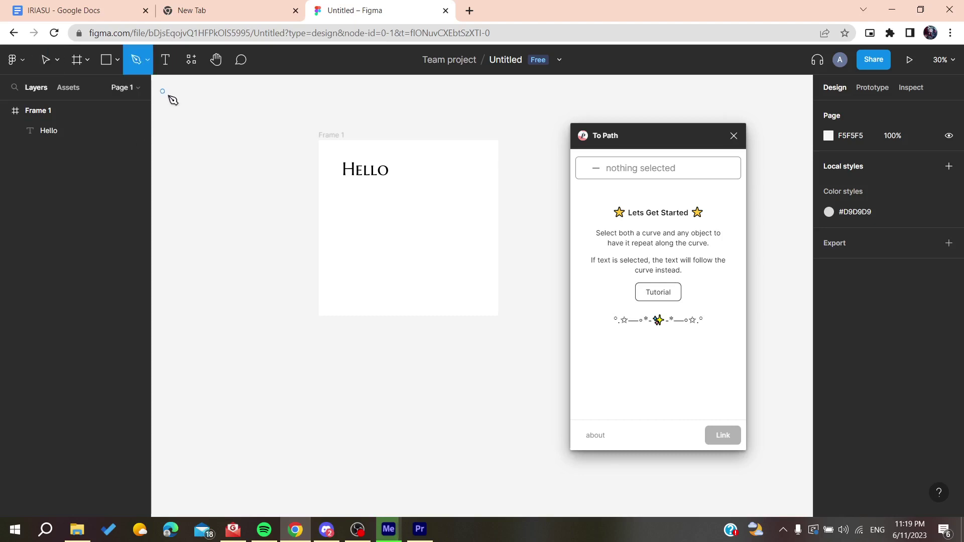
left_click(335, 237)
left_click(470, 236)
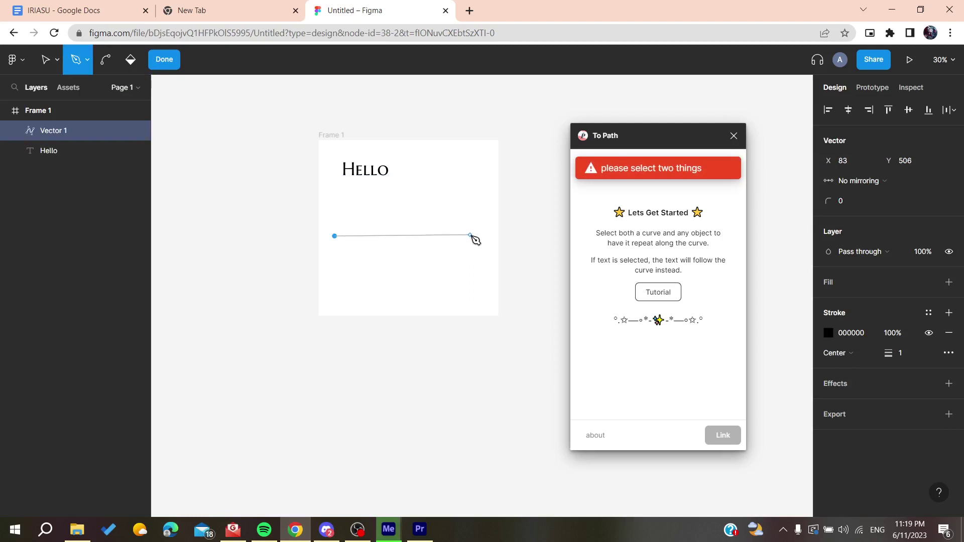
left_click(460, 271)
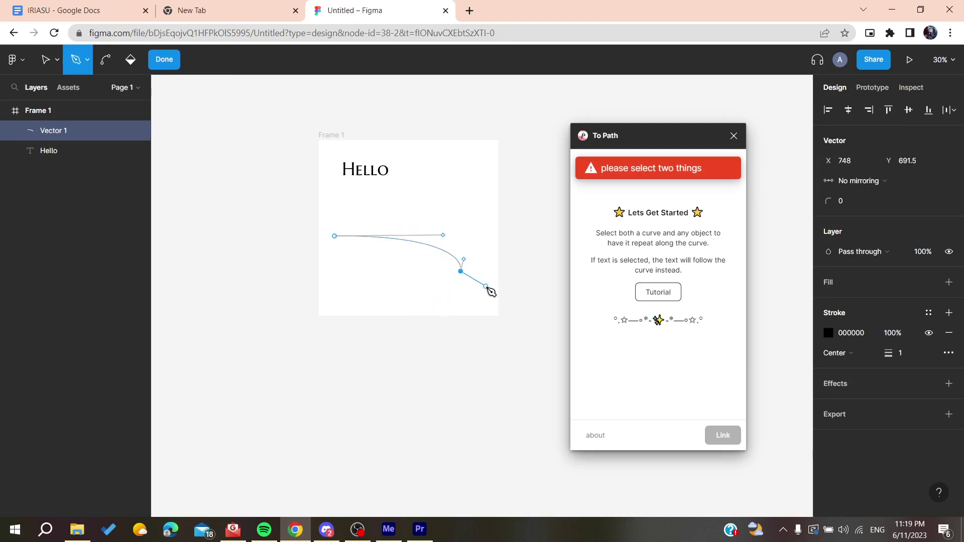
key("Escape")
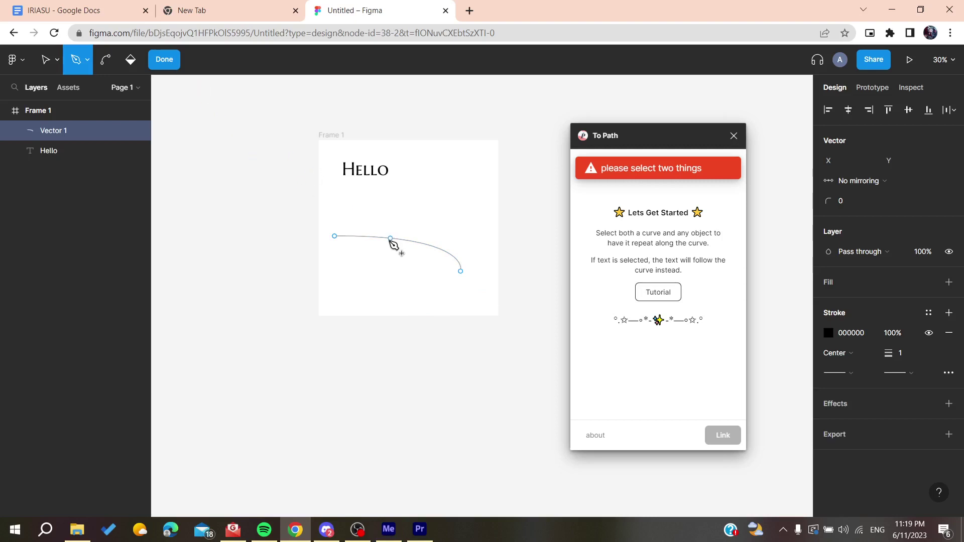
left_click(165, 59)
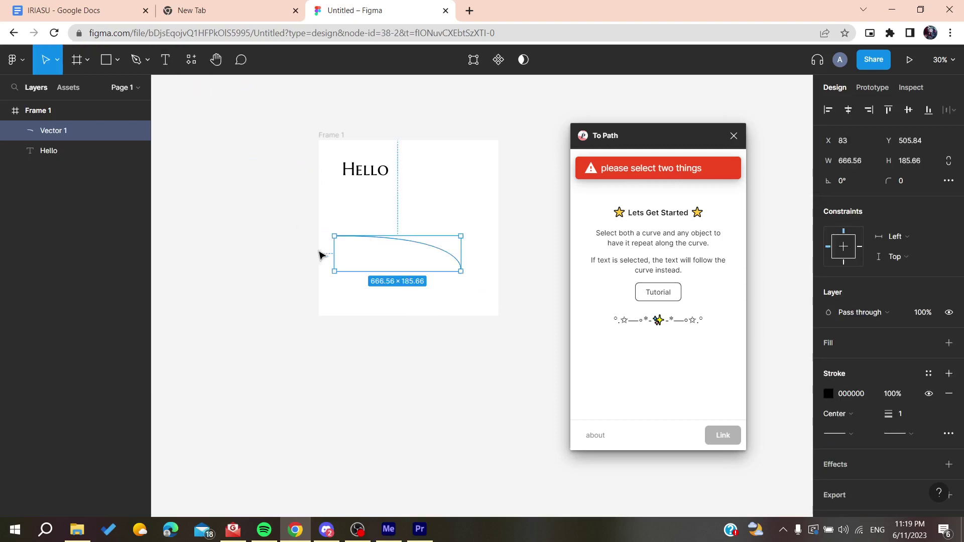
left_click(347, 219)
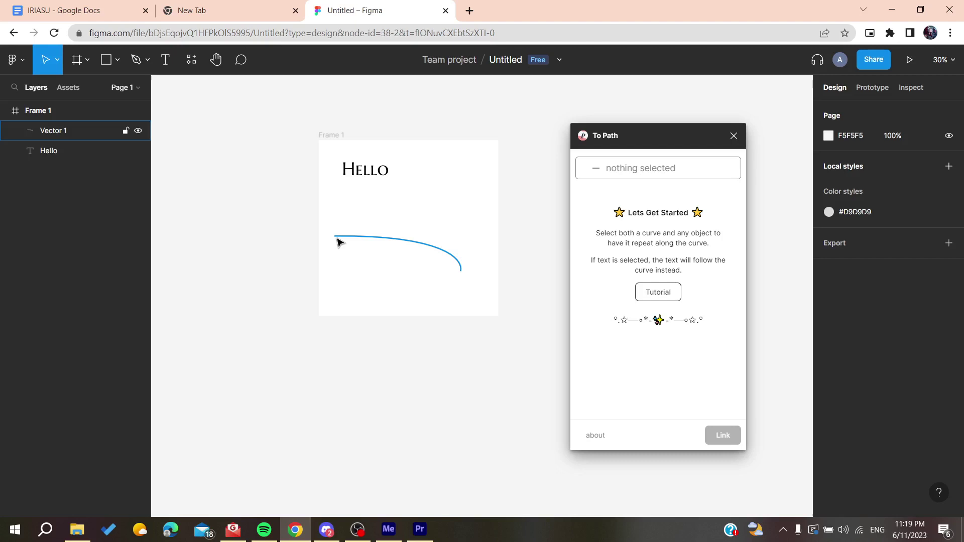
left_click_drag(338, 242, 341, 218)
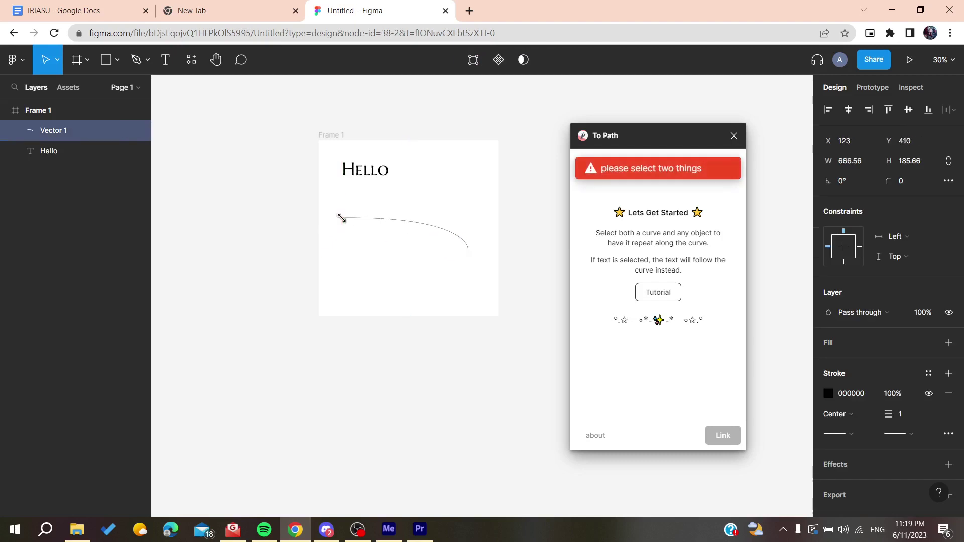
- Marquee-select Hello and Vector 1, then link them with the To Path plugin
left_click(368, 178)
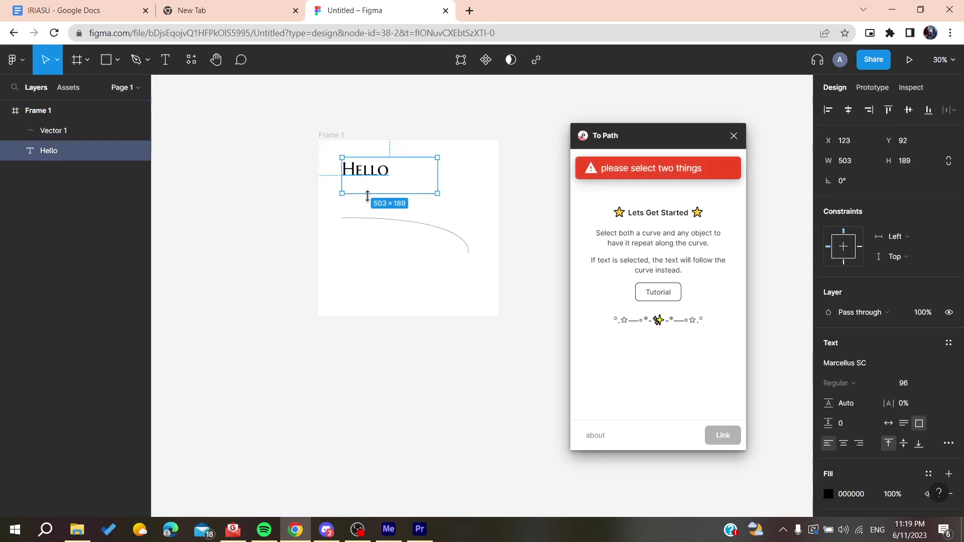
left_click(397, 225)
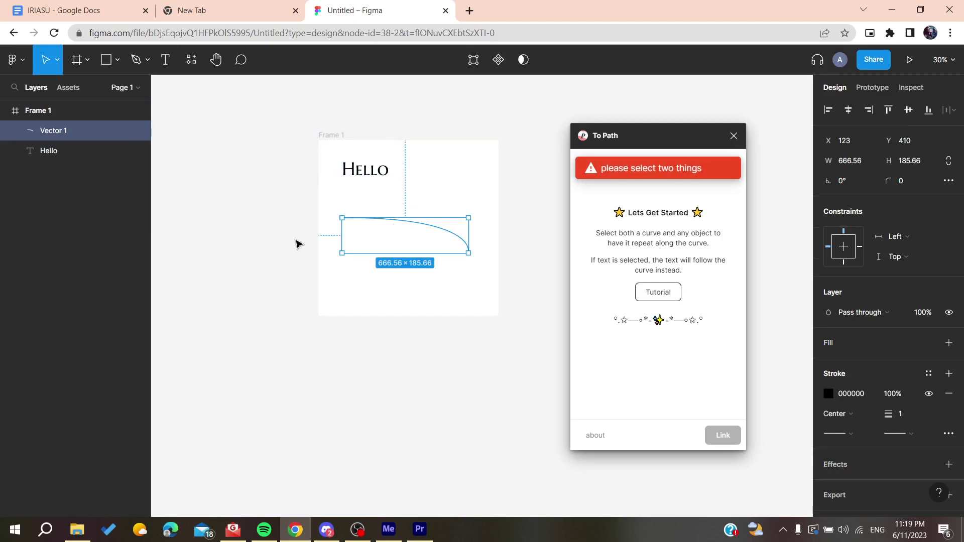
left_click(315, 200)
left_click_drag(330, 161, 436, 262)
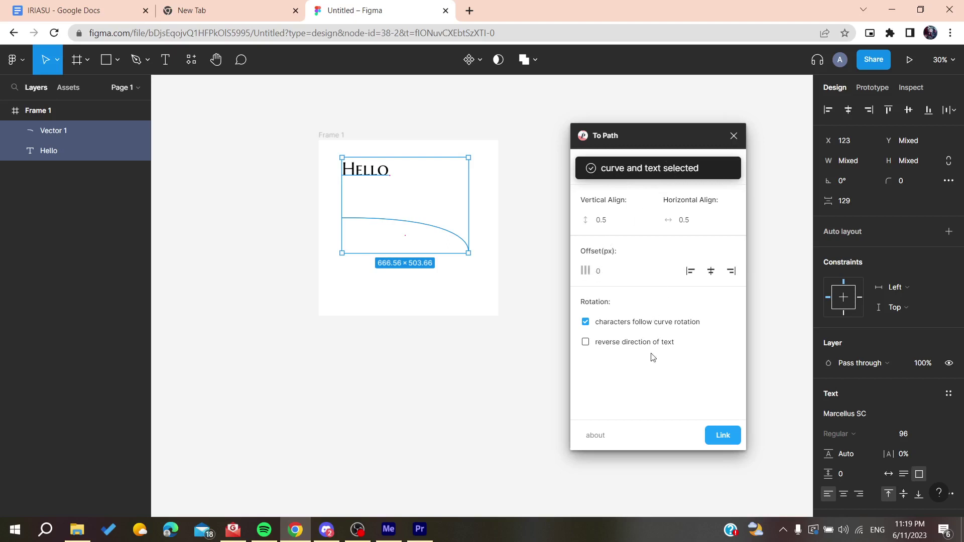
left_click(714, 437)
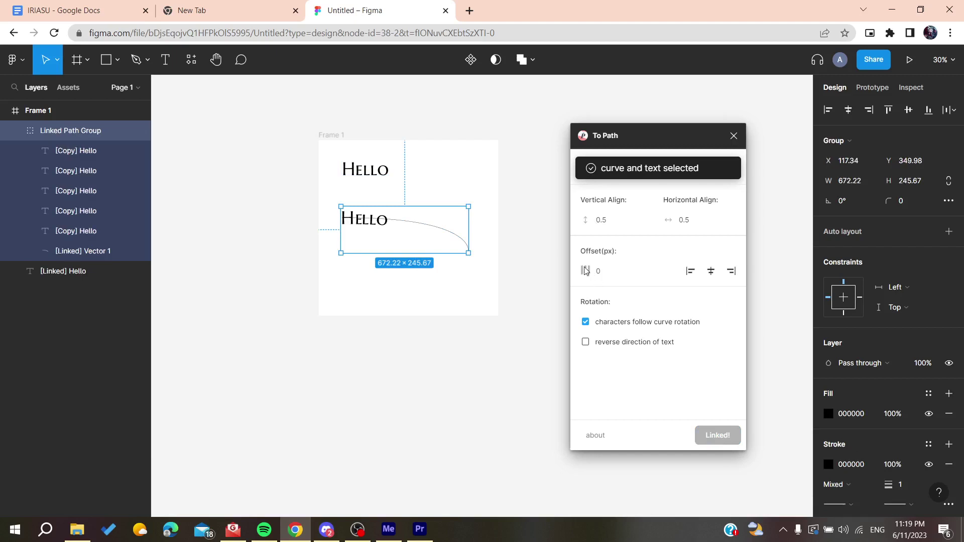
left_click(632, 273)
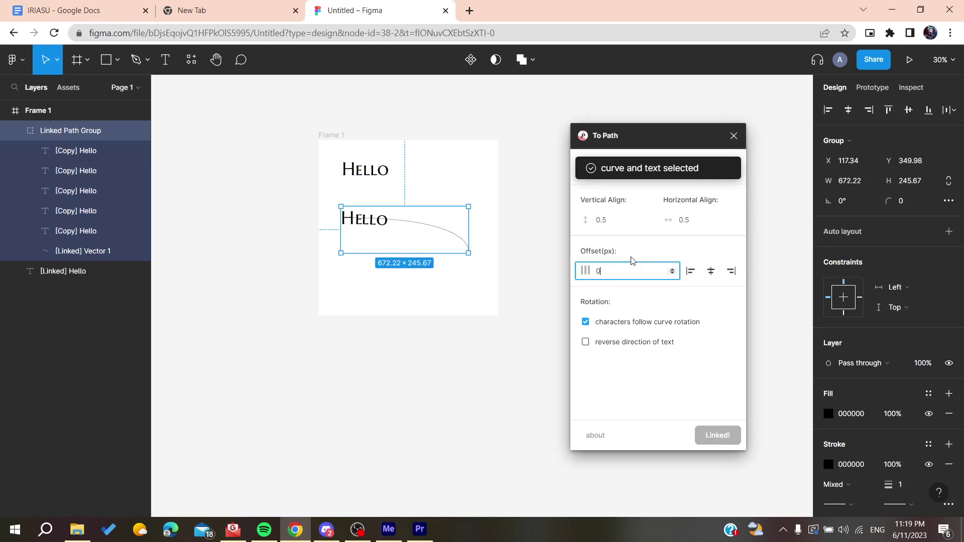
left_click(430, 159)
double_click(383, 215)
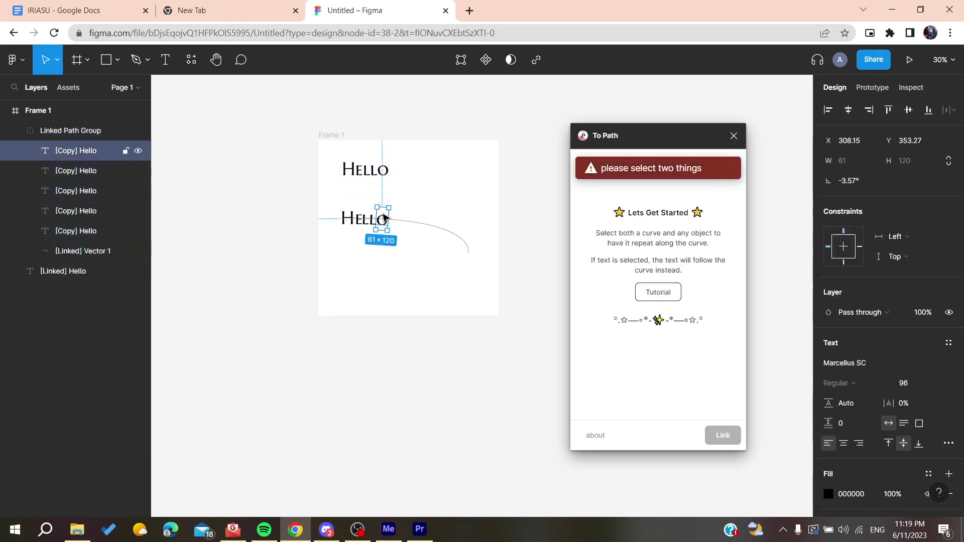
left_click(381, 175)
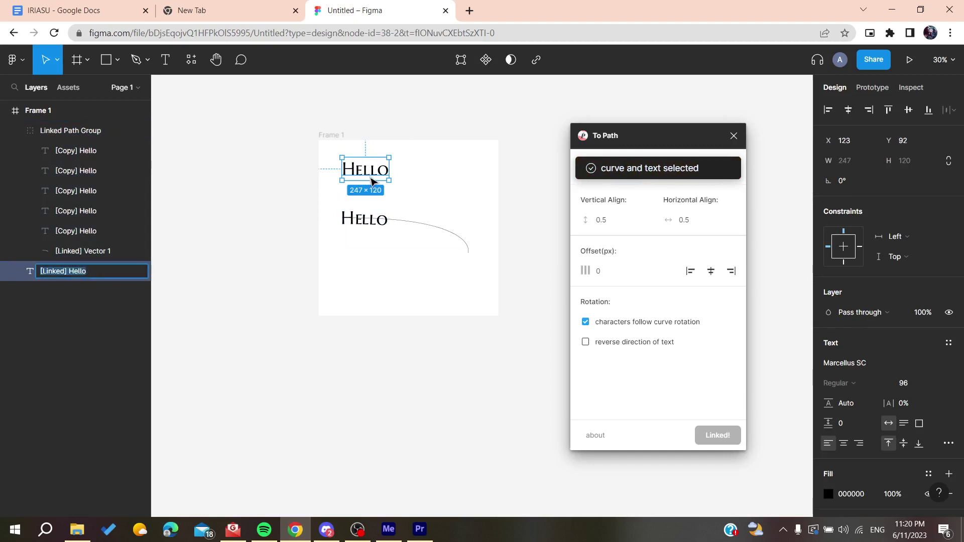
key("k")
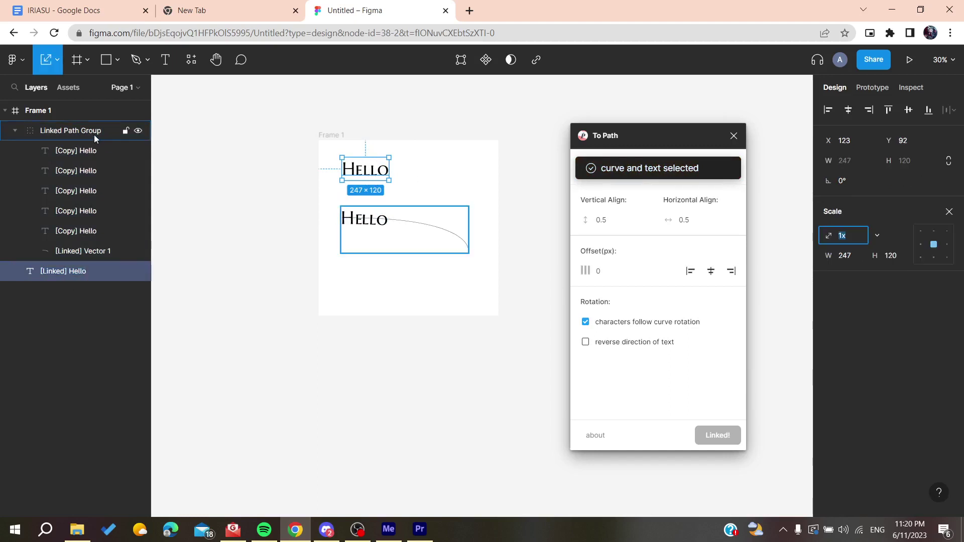
left_click(94, 134)
key("Delete")
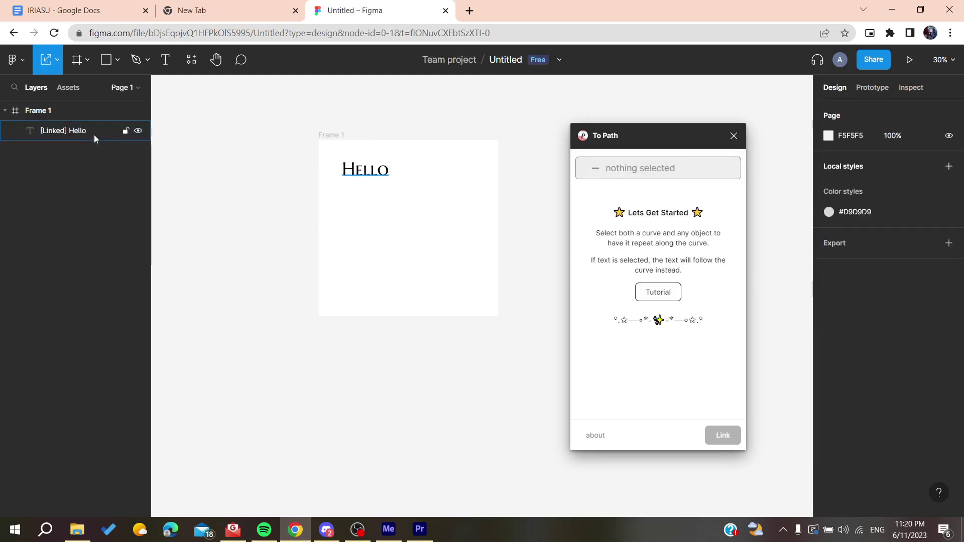
key("ctrl+z")
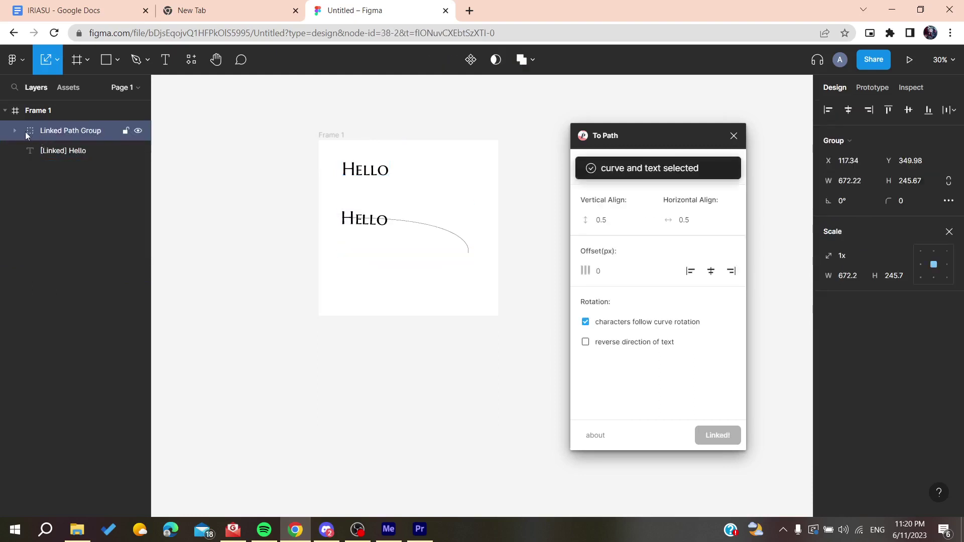
left_click(18, 131)
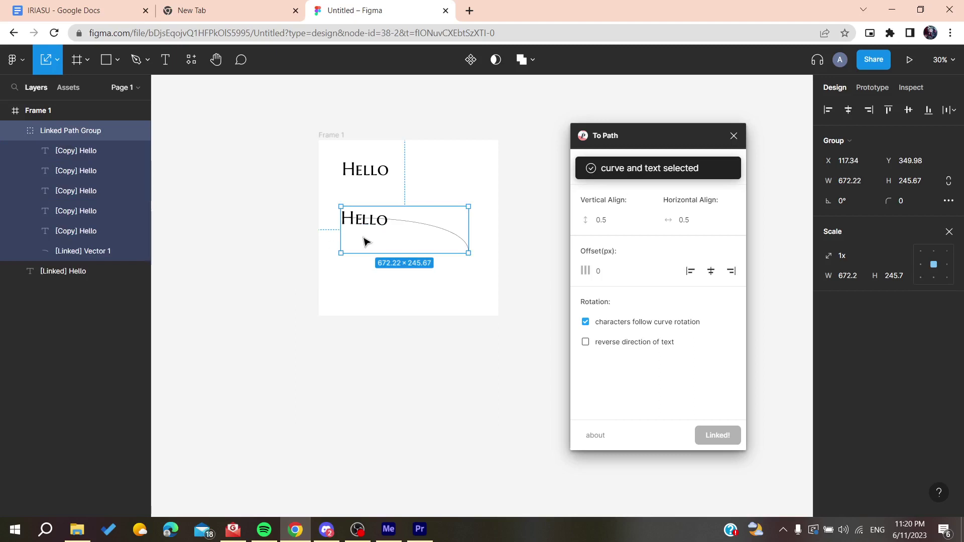
- Edit the original text to read 'Hello everyone', deleting the stray letter
mouse_move(75, 150)
left_click(67, 271)
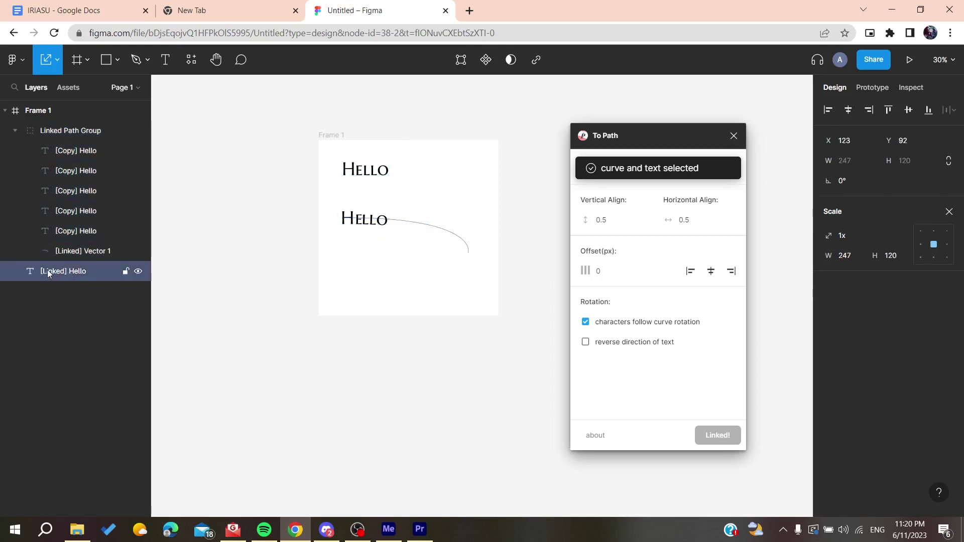
double_click(67, 271)
double_click(359, 175)
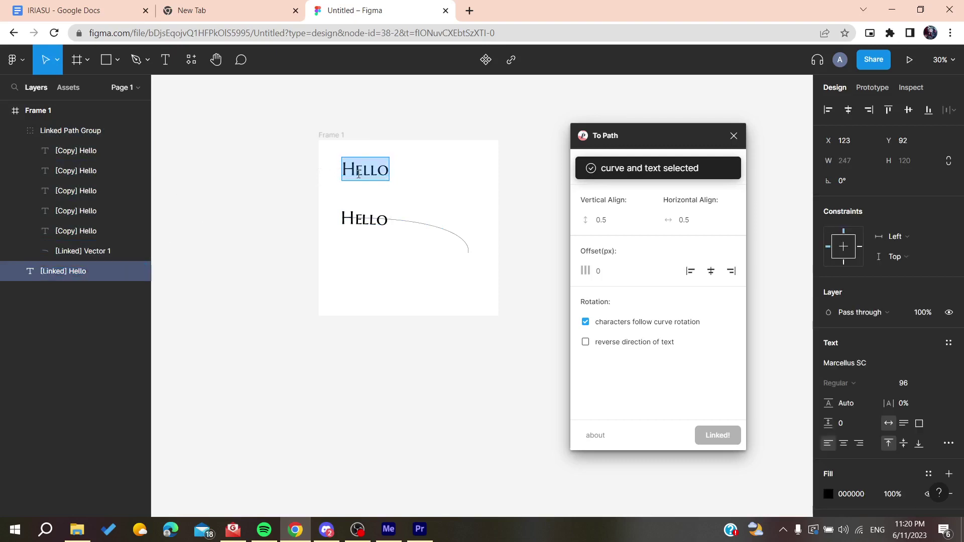
type("JK")
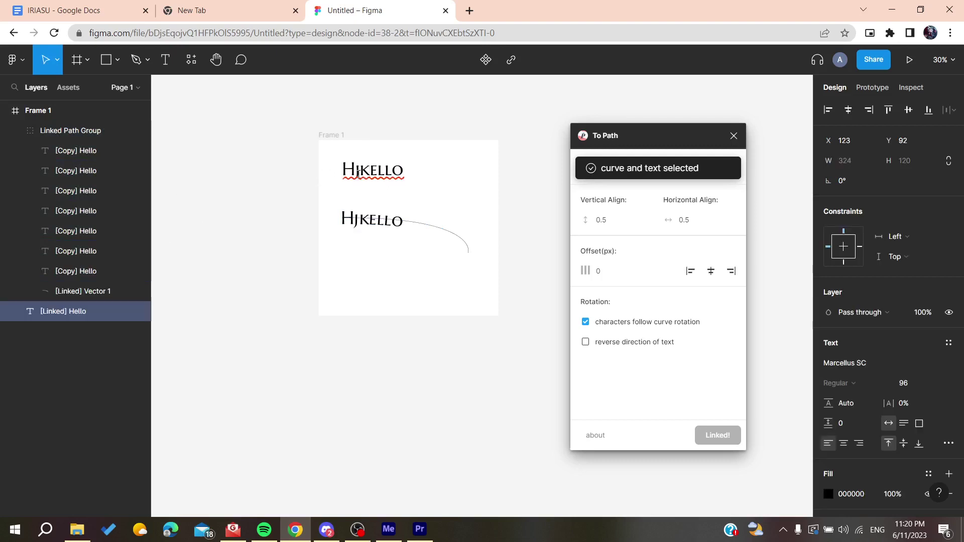
key("BackSpace")
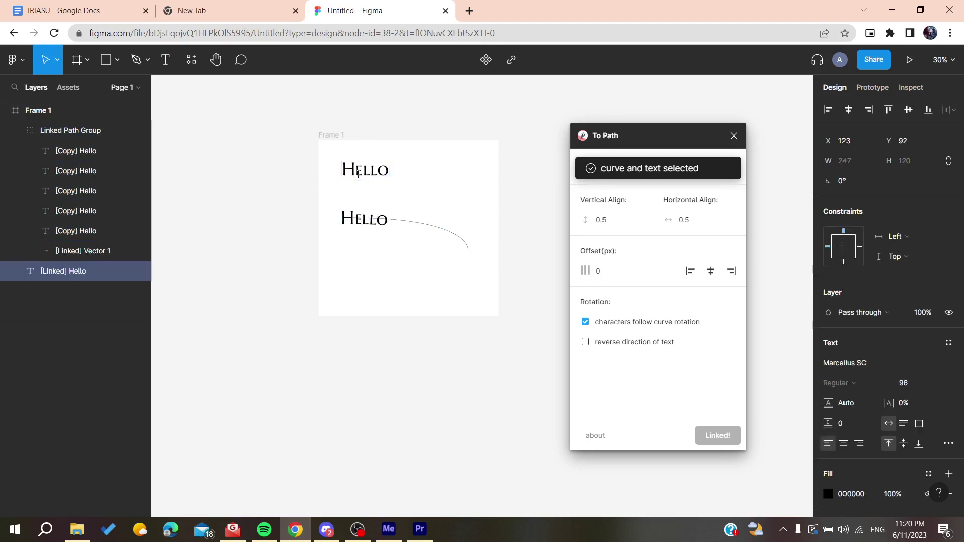
type(" ever")
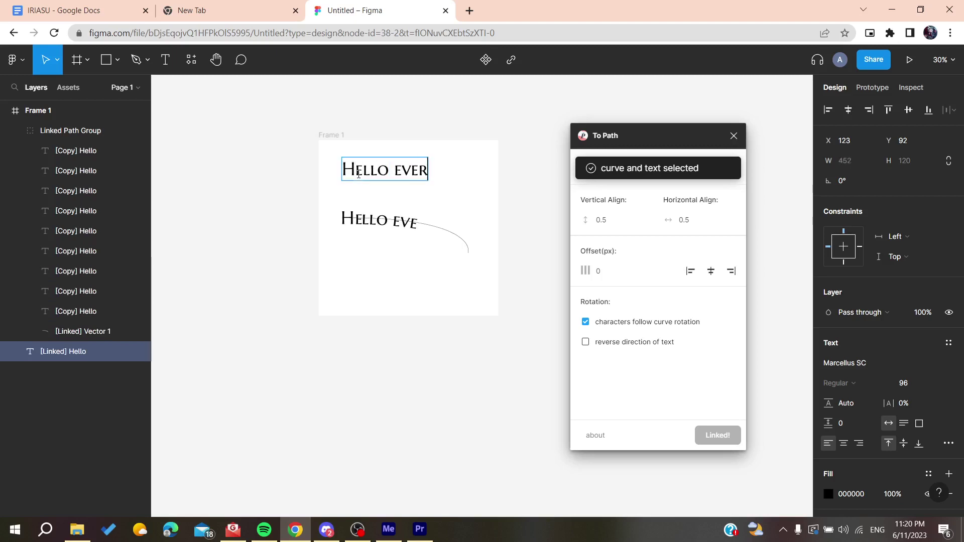
type("yone")
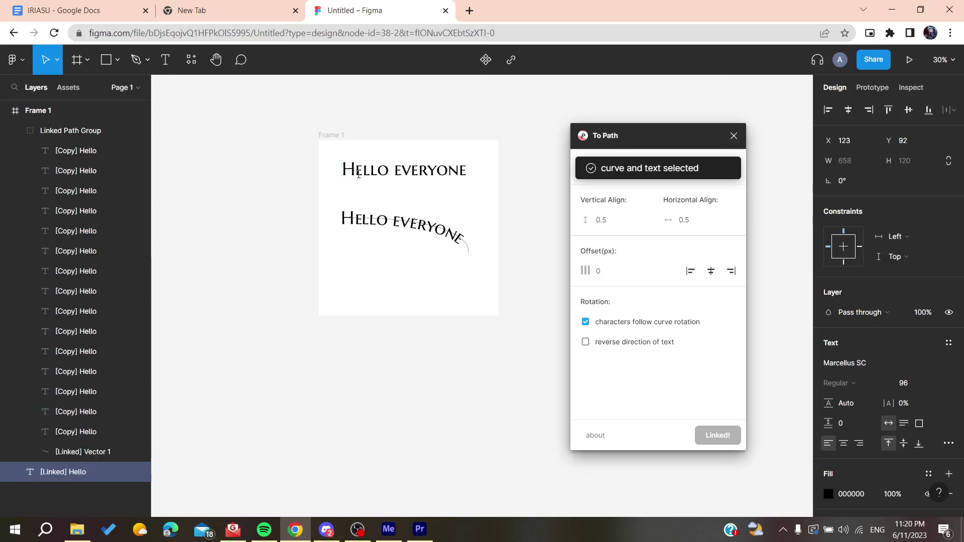
- Resize the Linked Path Group and delete the original straight text
left_click(456, 240)
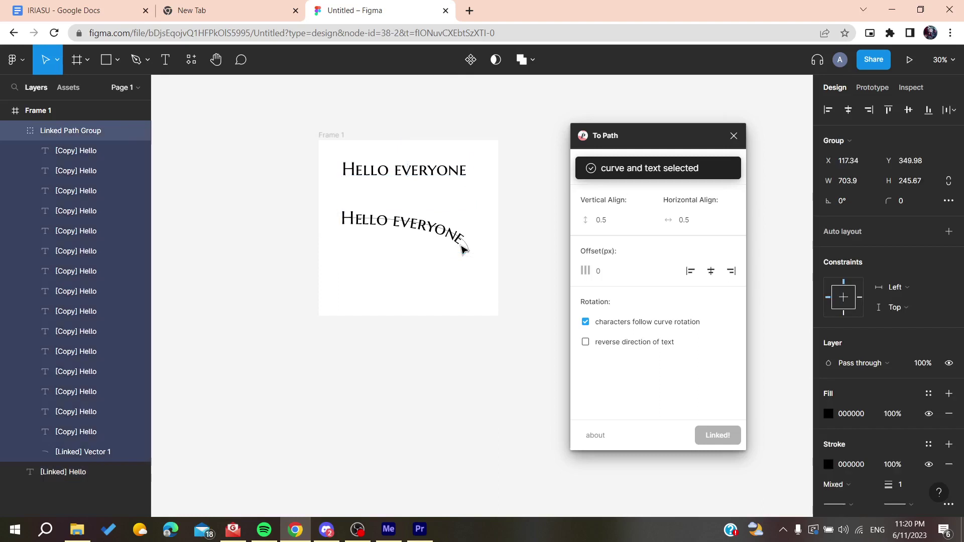
left_click_drag(481, 266, 442, 282)
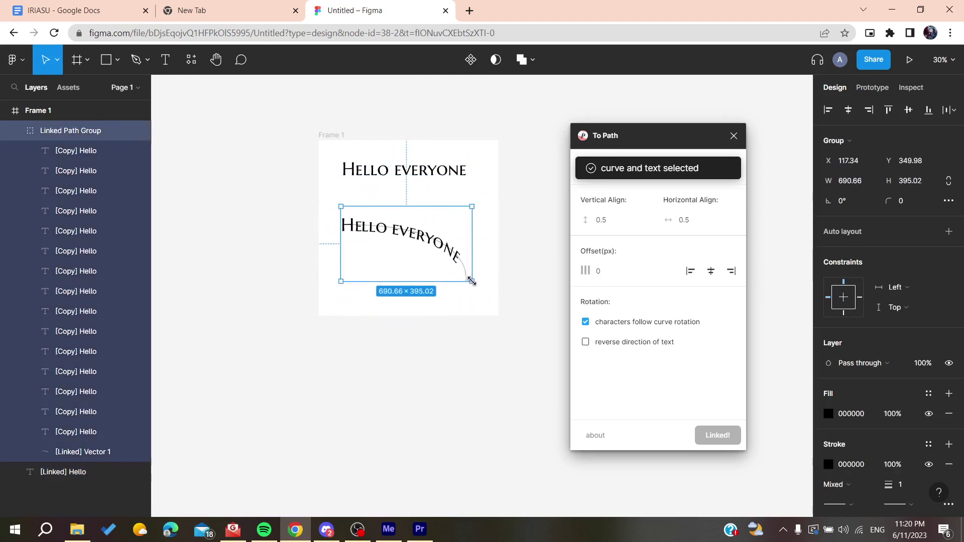
left_click_drag(443, 282, 472, 281)
left_click(414, 177)
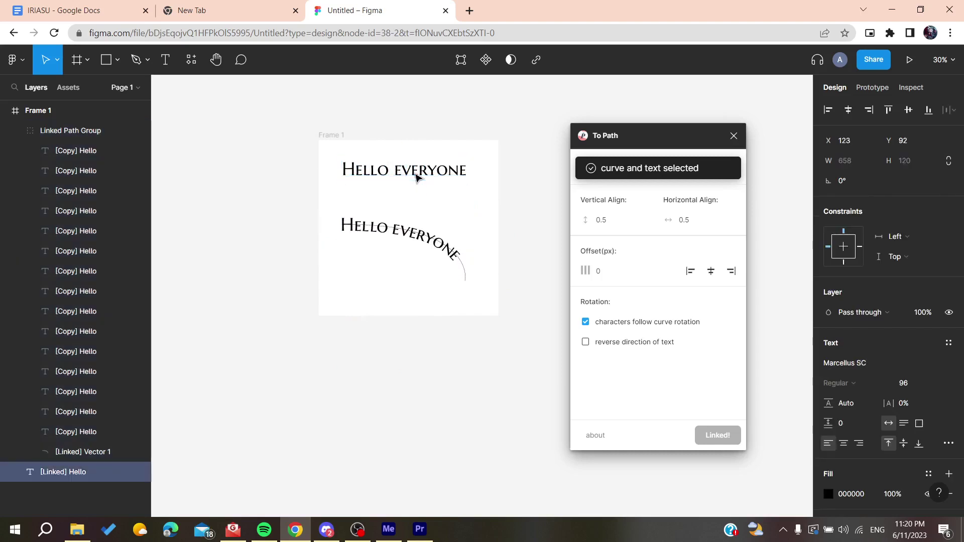
key("Delete")
- Hide the Vector 1 guide curve, deselect everything, and close the To Path plugin
left_click(423, 178)
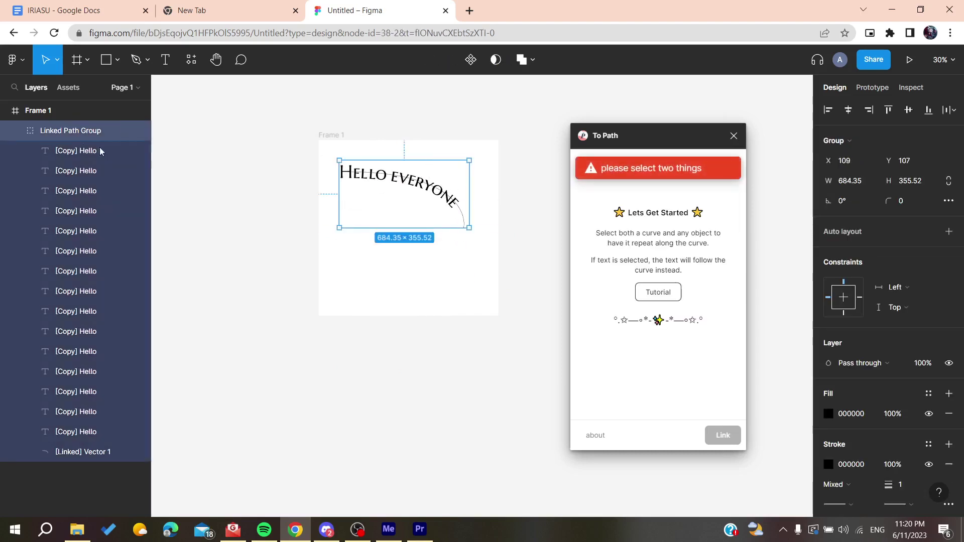
mouse_move(83, 452)
left_click(138, 453)
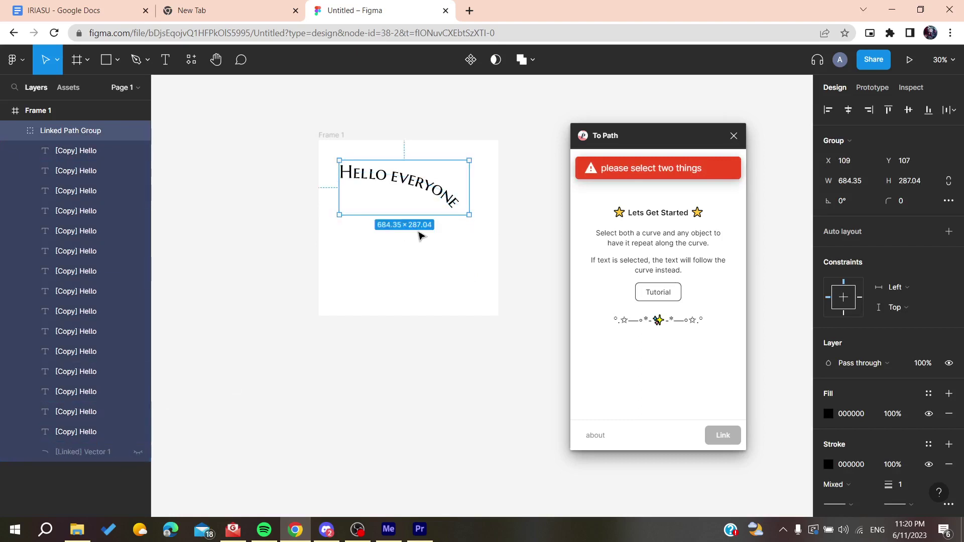
left_click(138, 452)
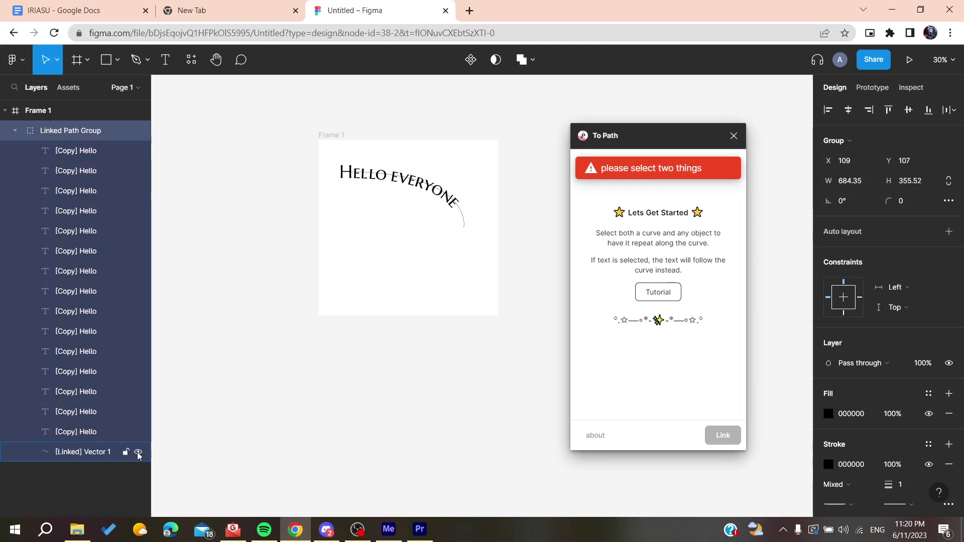
left_click(138, 452)
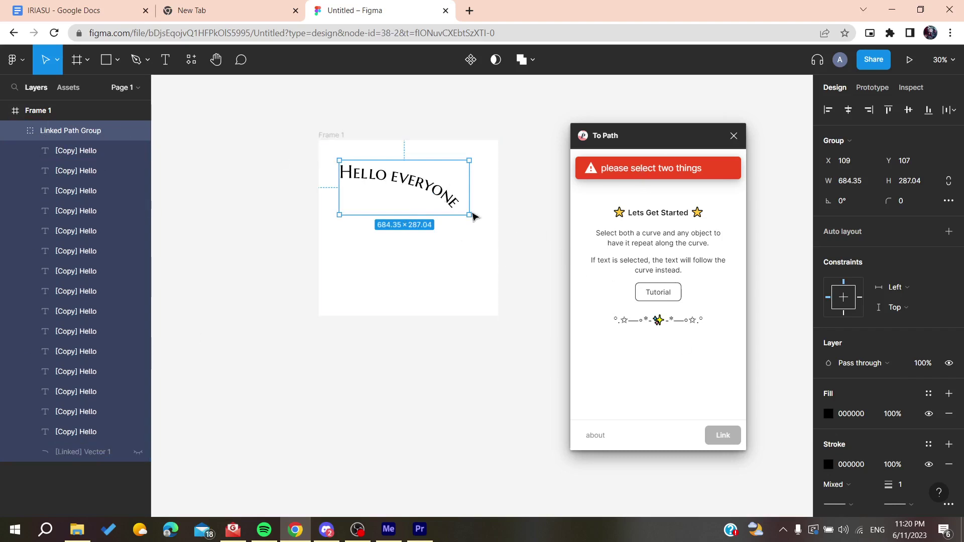
left_click(504, 411)
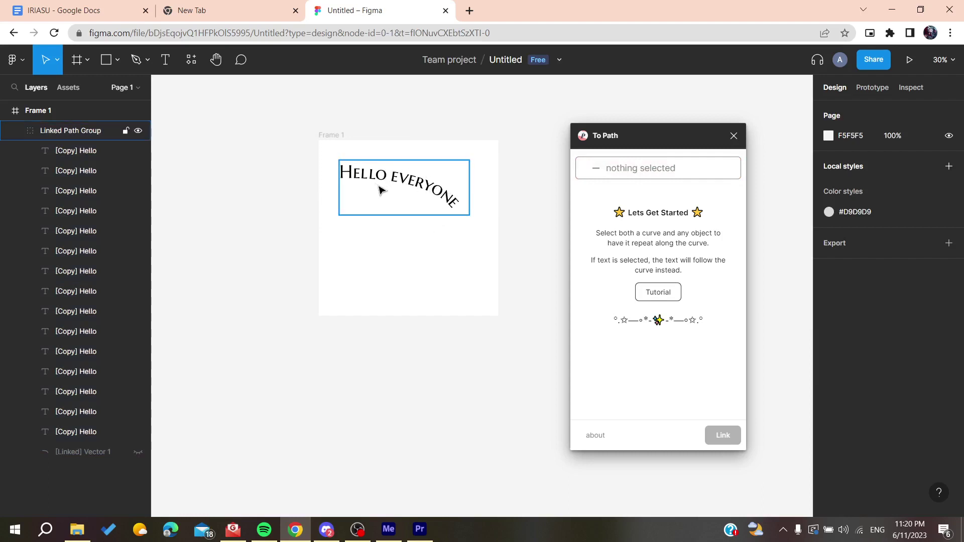
left_click(734, 136)
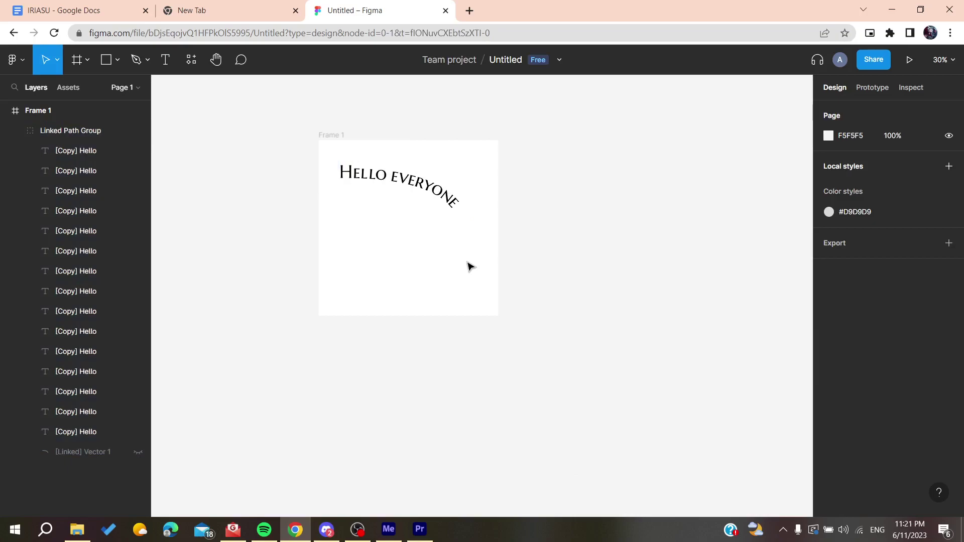